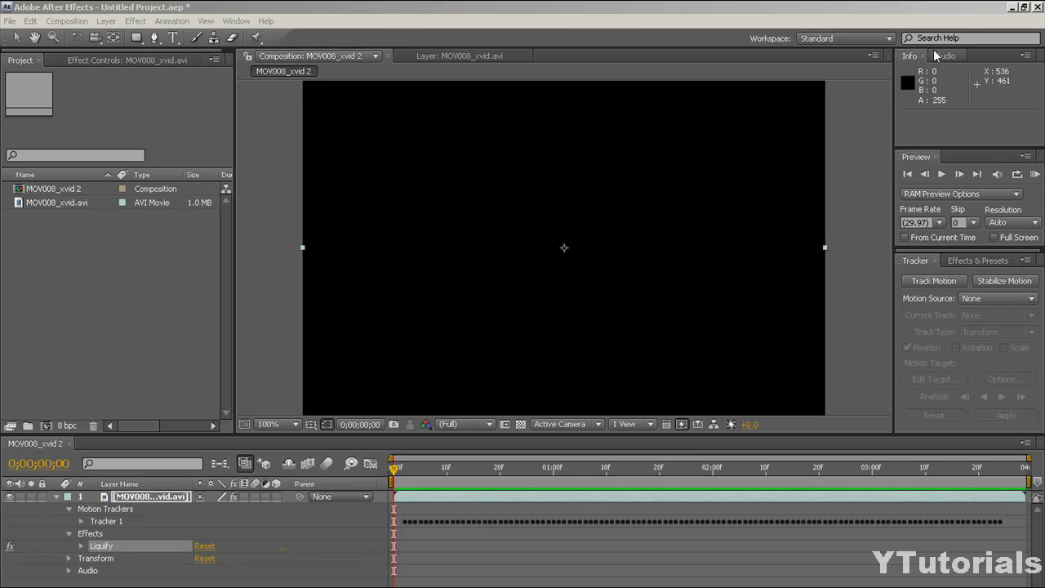
- Play and stop a RAM preview of the current result, then collapse layer 1
{"action": "left_click", "coordinate": [1034, 174]}
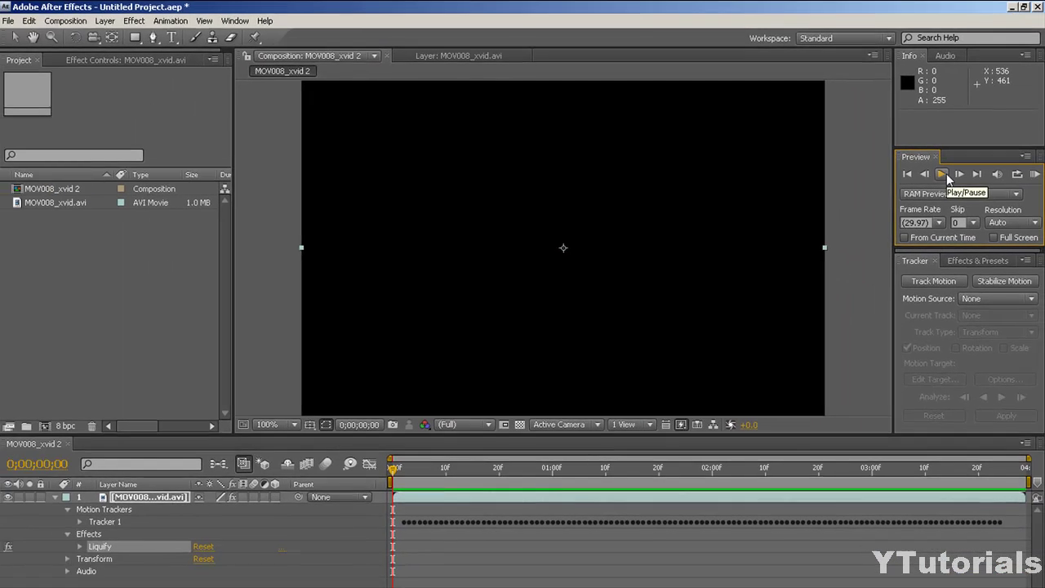
{"action": "left_click", "coordinate": [943, 174]}
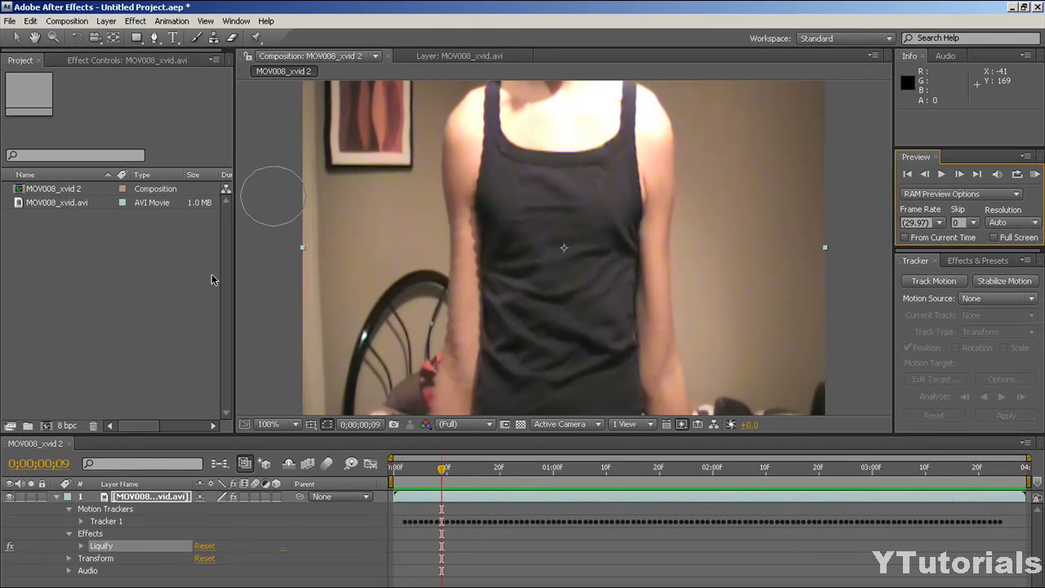
{"action": "left_click", "coordinate": [58, 497]}
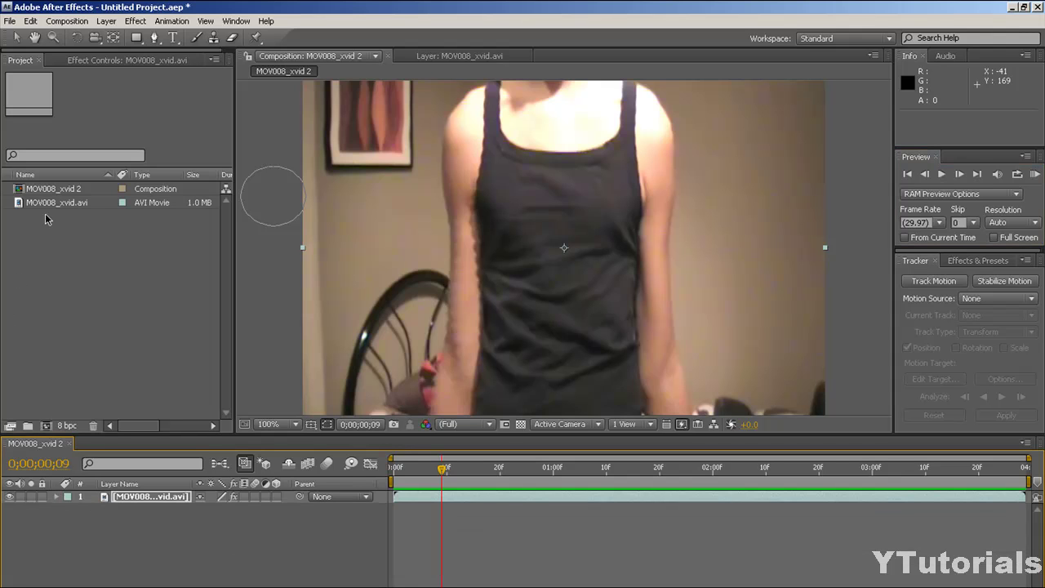
- Delete the old MOV008_xvid 2 composition from the Project panel
{"action": "left_click", "coordinate": [57, 189]}
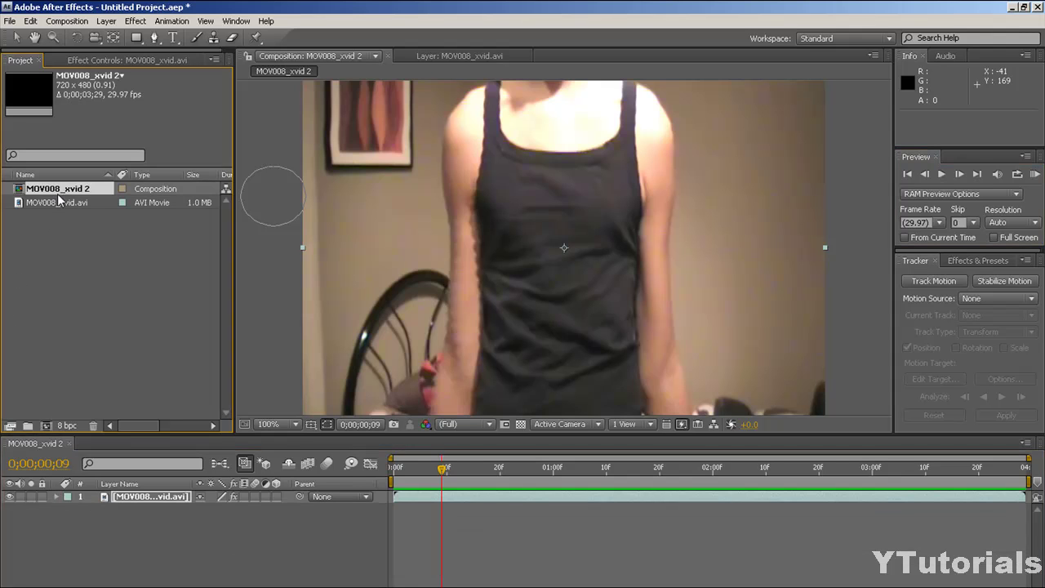
{"action": "key", "text": "Delete"}
{"action": "left_click", "coordinate": [641, 366]}
- Create a new MOV008_xvid composition by dragging MOV008_xvid.avi into the Timeline
{"action": "left_click_drag", "start_coordinate": [59, 189], "coordinate": [210, 496]}
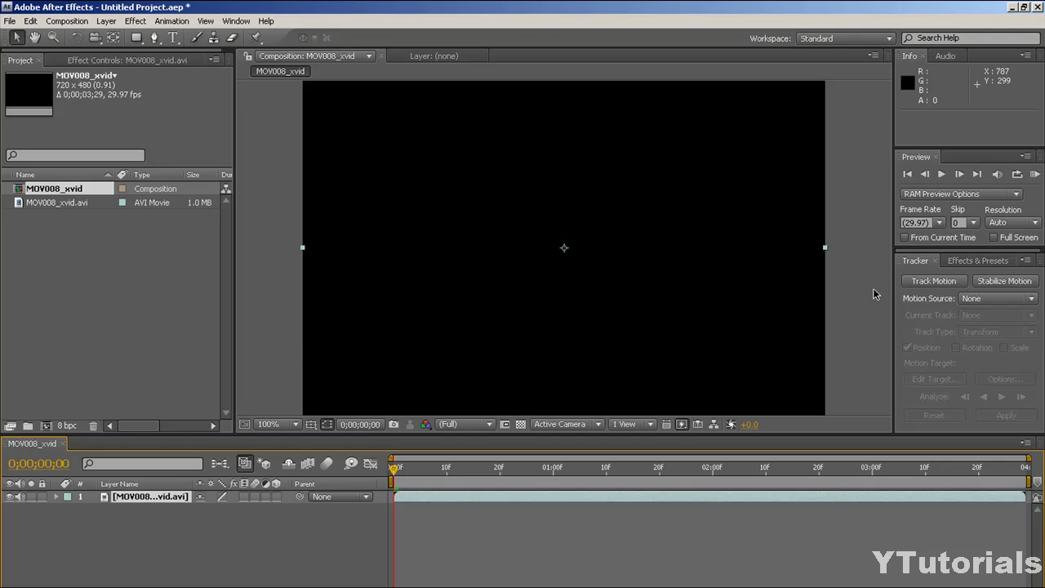
{"action": "left_click", "coordinate": [977, 260]}
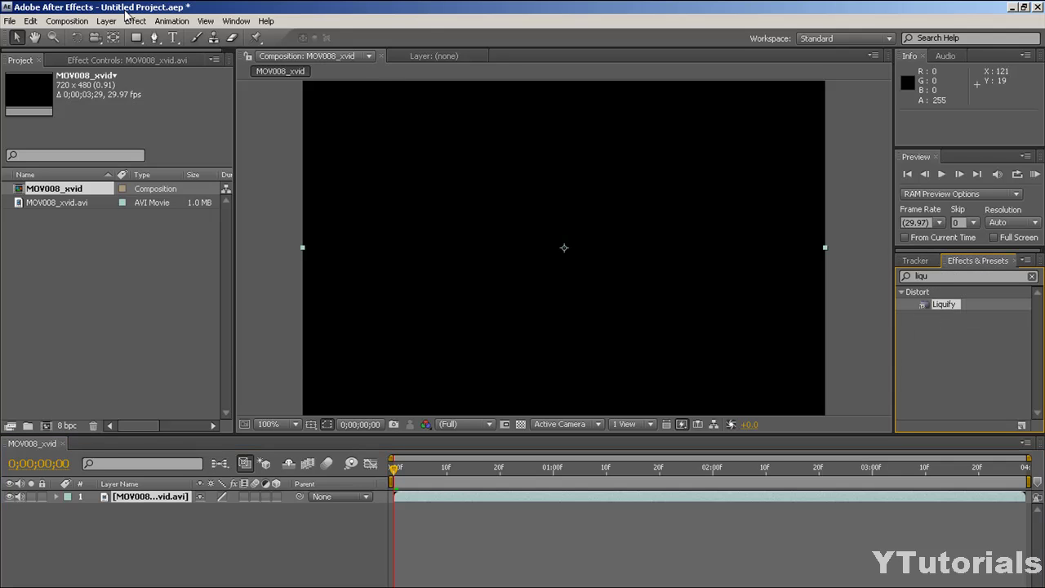
{"action": "left_click", "coordinate": [237, 21]}
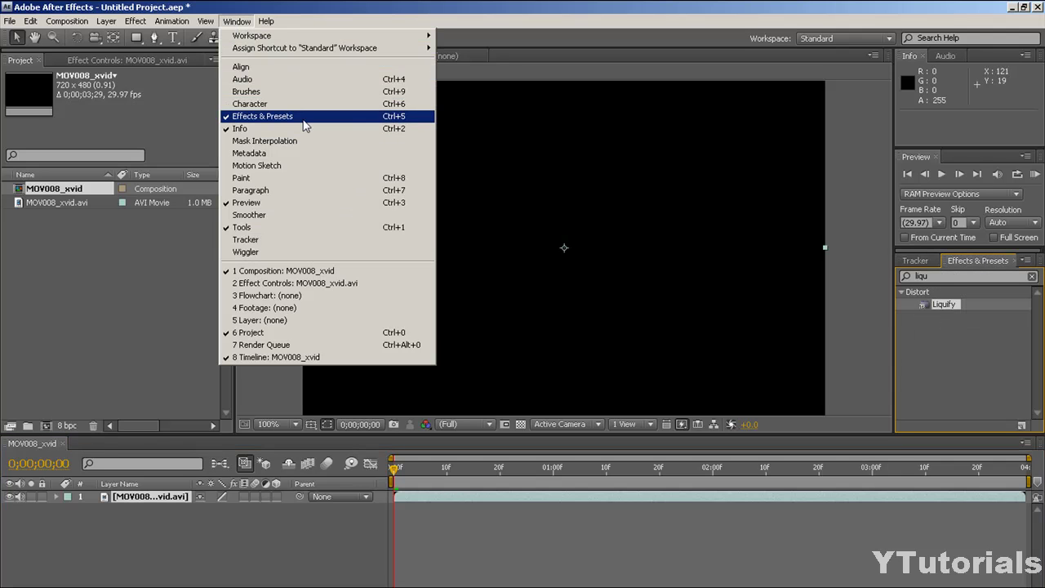
{"action": "left_click", "coordinate": [525, 13]}
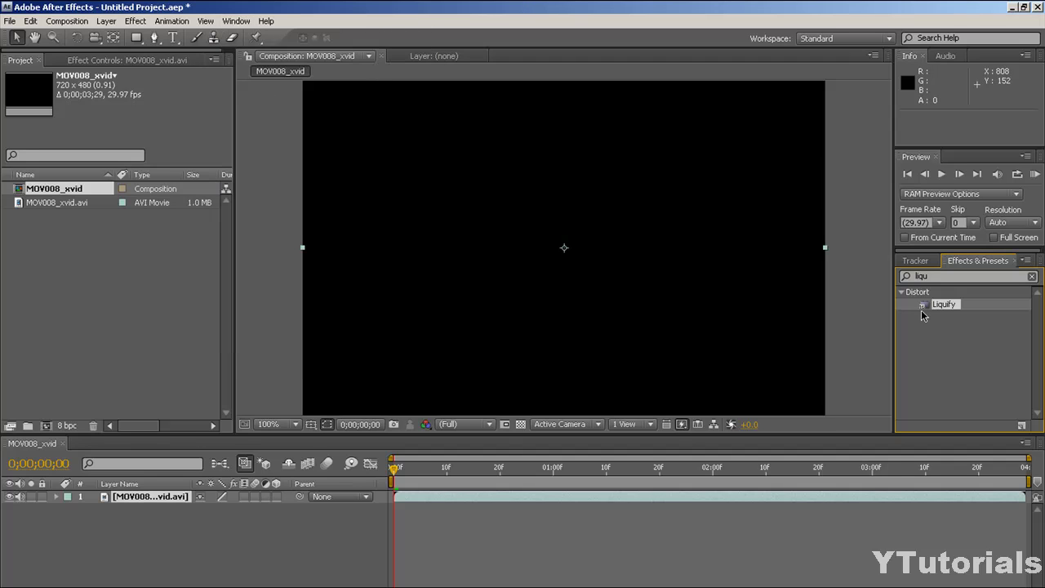
- Search 'liq' in Effects & Presets and apply Distort > Liquify to the footage
{"action": "left_click", "coordinate": [944, 280]}
{"action": "key", "text": "BackSpace"}
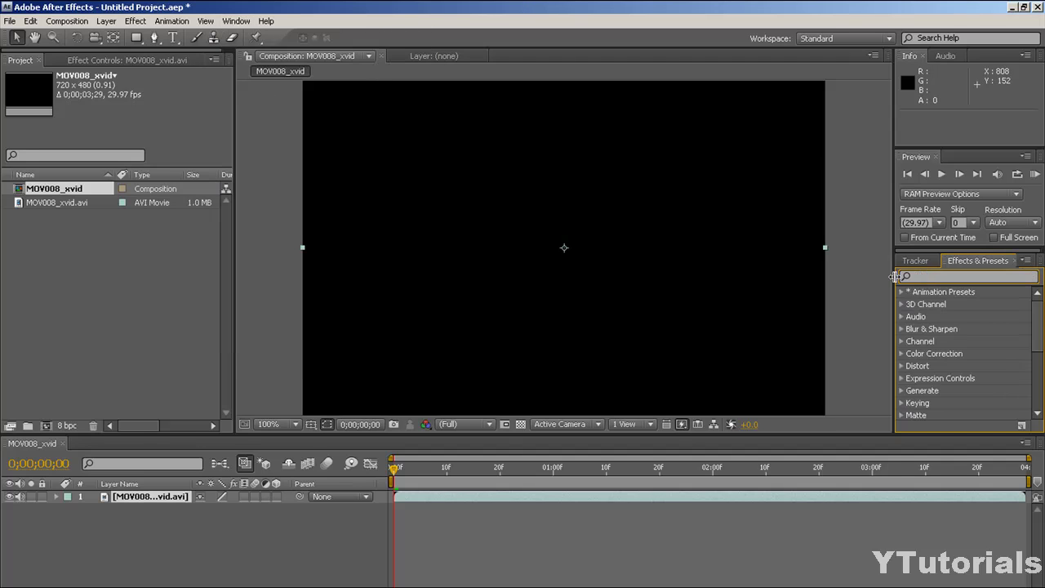
{"action": "type", "text": "liquif"}
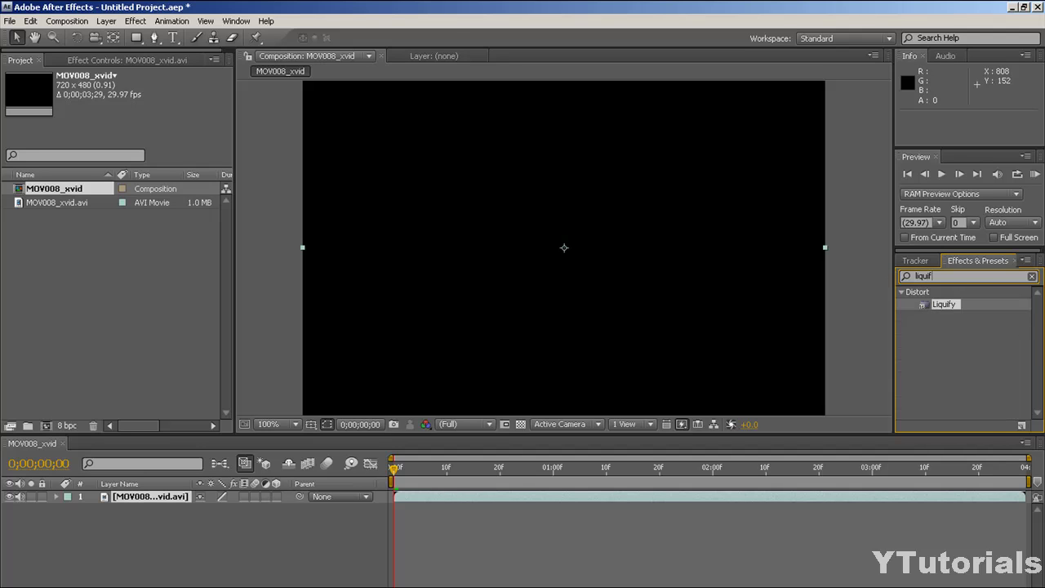
{"action": "left_click", "coordinate": [941, 305]}
{"action": "mouse_move", "coordinate": [952, 308]}
{"action": "left_mouse_down"}
{"action": "mouse_move", "coordinate": [702, 387]}
{"action": "mouse_move", "coordinate": [921, 325]}
{"action": "left_mouse_up"}
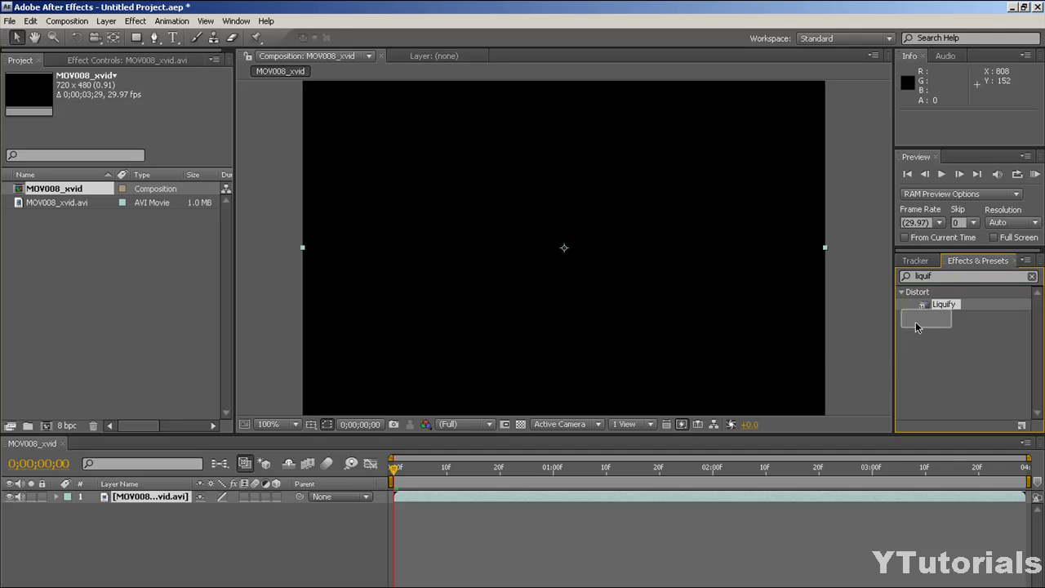
- Apply Liquify to the layer again and delete the first Liquify instance
{"action": "double_click", "coordinate": [939, 304]}
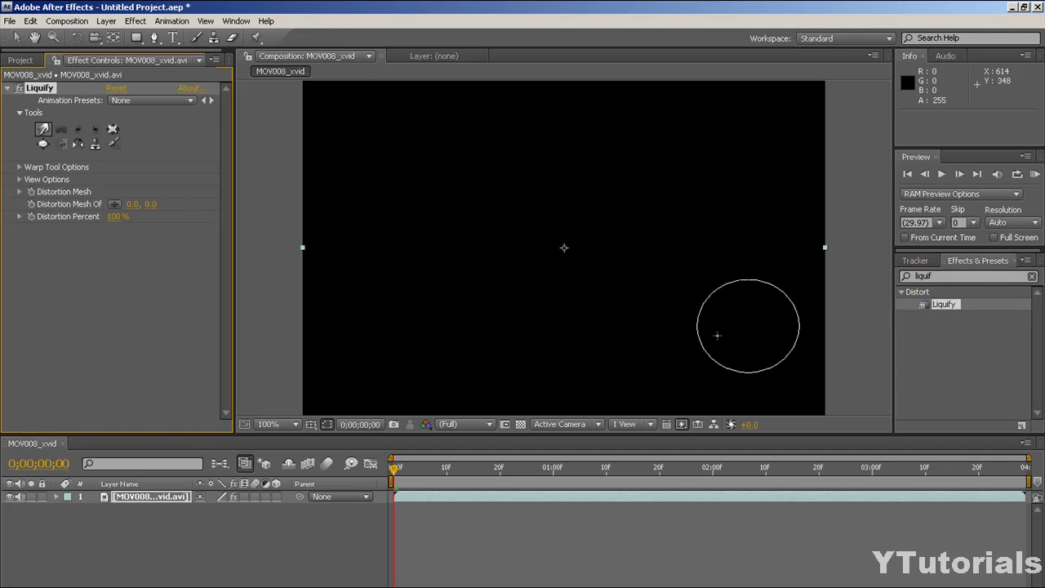
{"action": "mouse_move", "coordinate": [918, 308]}
{"action": "left_mouse_down"}
{"action": "mouse_move", "coordinate": [733, 372]}
{"action": "mouse_move", "coordinate": [102, 499]}
{"action": "mouse_move", "coordinate": [134, 497]}
{"action": "left_mouse_up"}
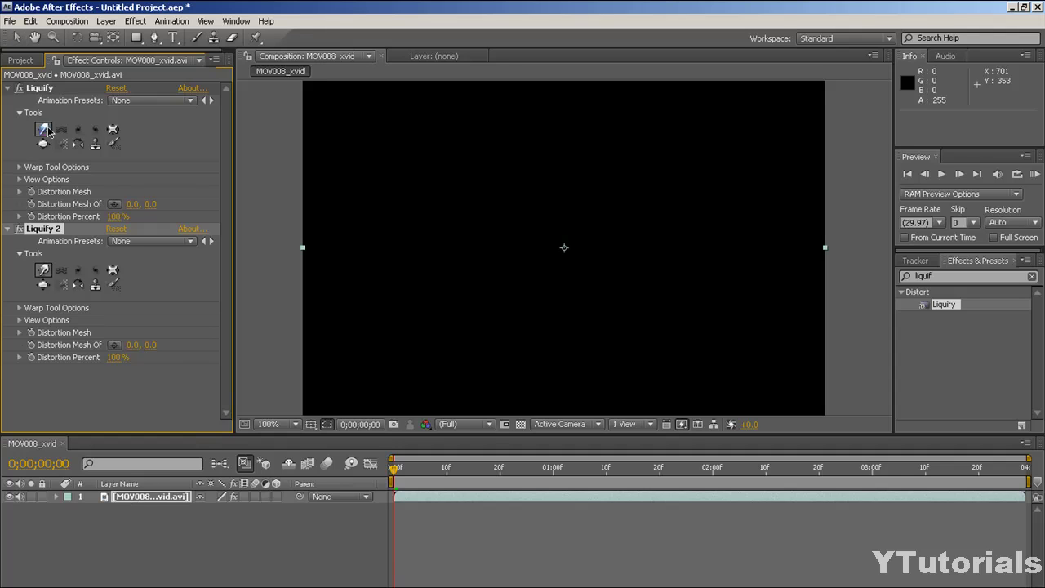
{"action": "left_click", "coordinate": [34, 91]}
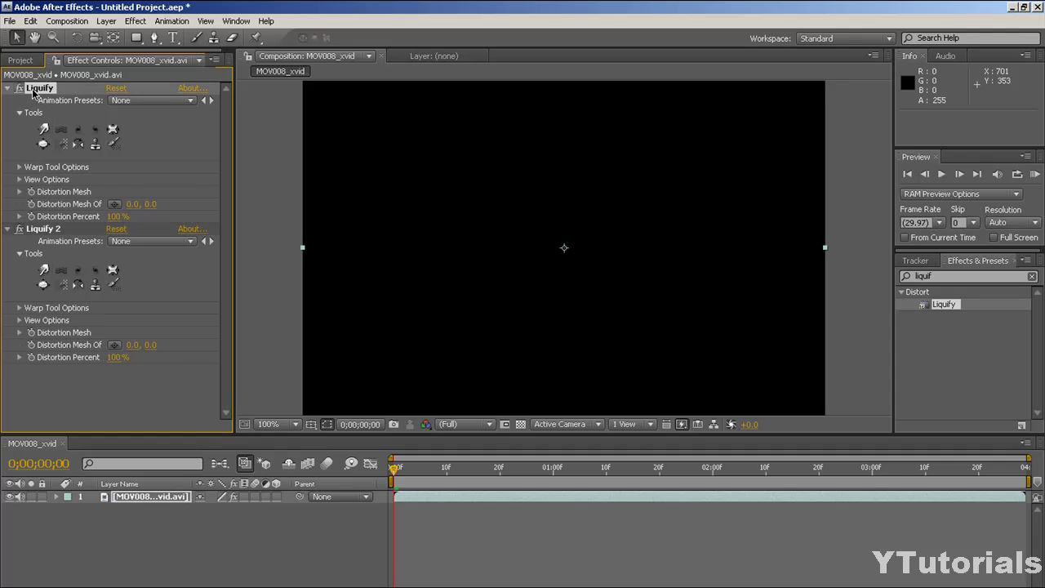
{"action": "key", "text": "Delete"}
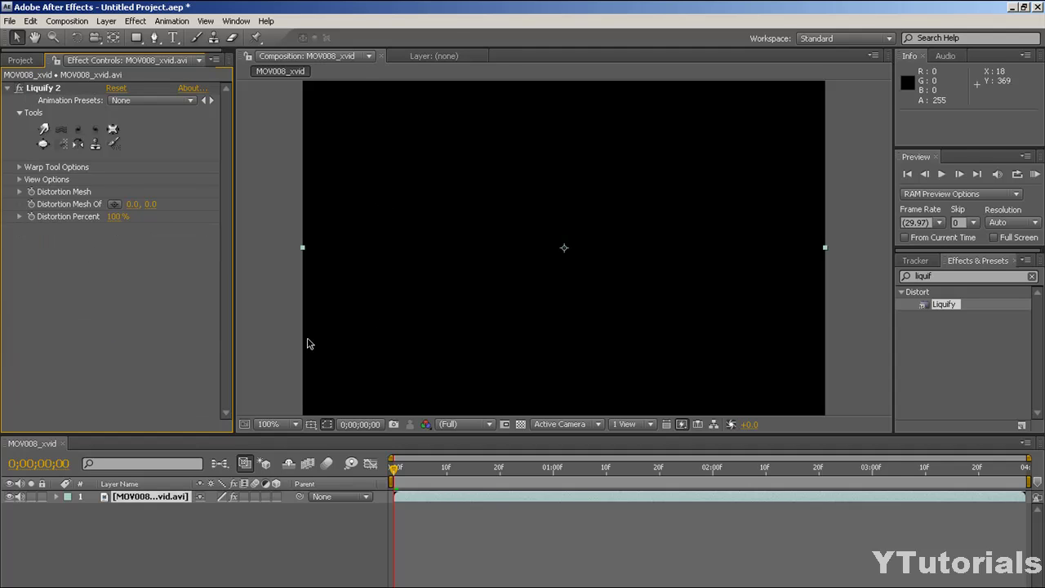
- Select Liquify 2 and move the playhead back near the clip's start
{"action": "left_click", "coordinate": [69, 90]}
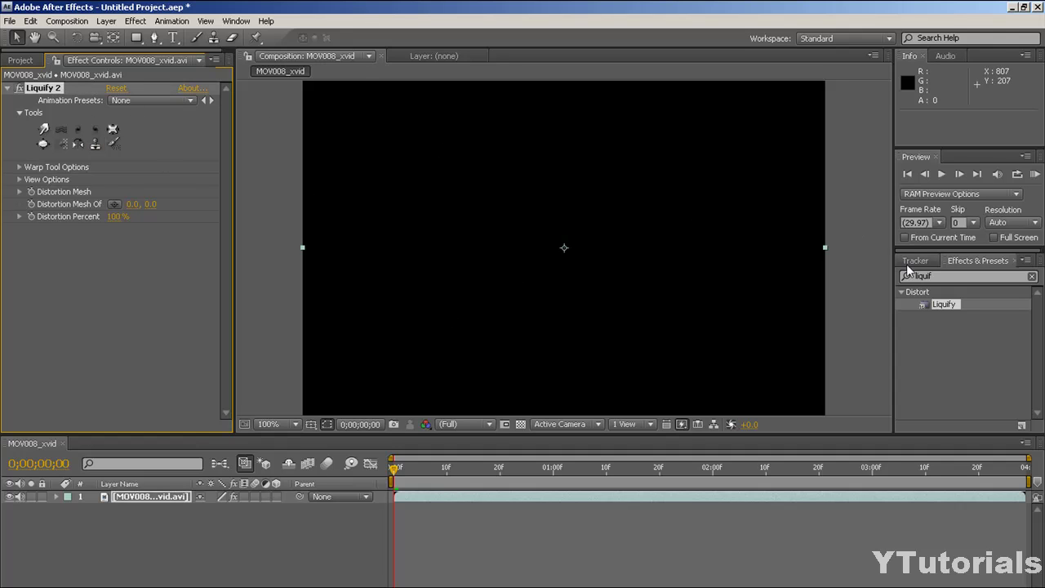
{"action": "left_click", "coordinate": [526, 470]}
{"action": "left_click", "coordinate": [395, 468]}
- Go to frame 2 and start Track Motion, creating Track Point 1 on the Liquify 2 mesh
{"action": "left_click", "coordinate": [403, 468]}
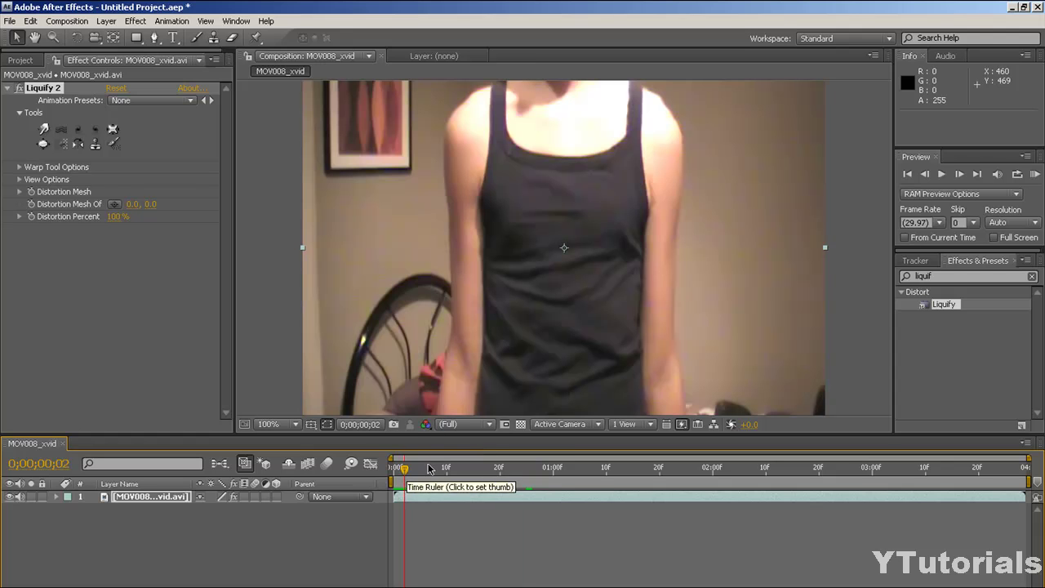
{"action": "left_click", "coordinate": [916, 260]}
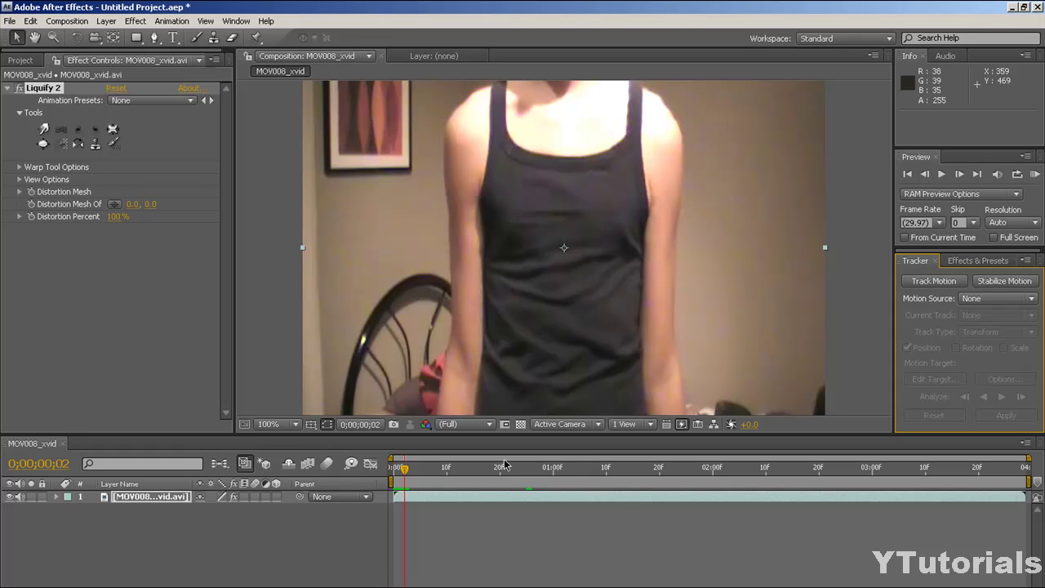
{"action": "left_click", "coordinate": [916, 281]}
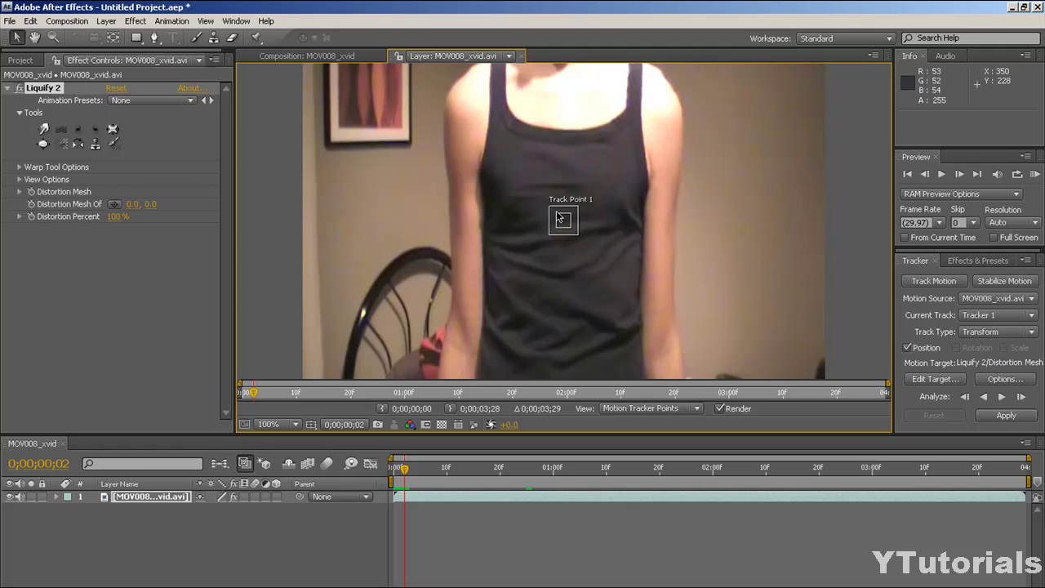
- Place Track Point 1 on the upper arm, analyze forward to the clip's end, and apply
{"action": "left_click_drag", "start_coordinate": [558, 215], "coordinate": [454, 152]}
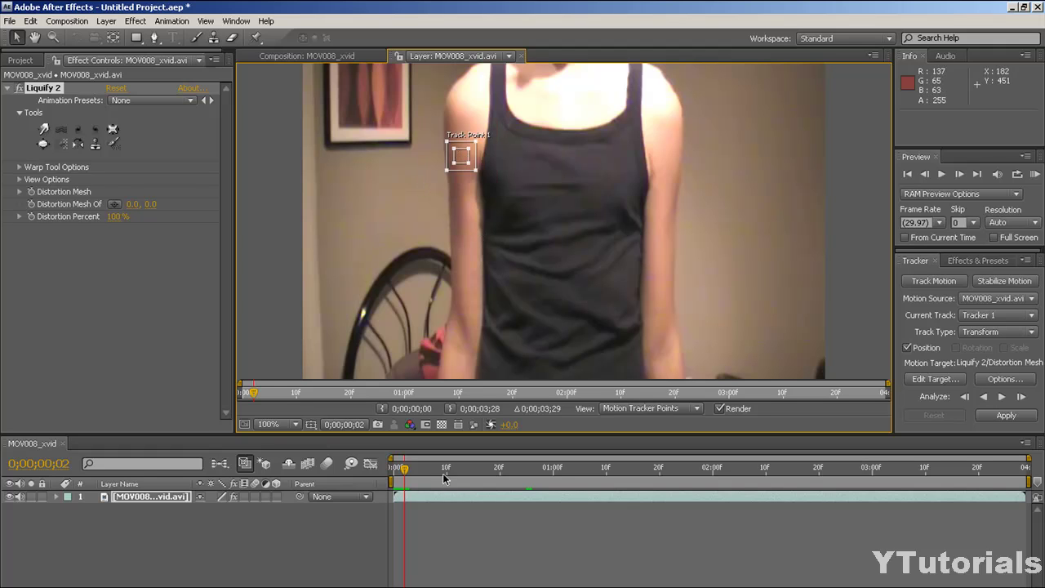
{"action": "left_click", "coordinate": [1008, 400]}
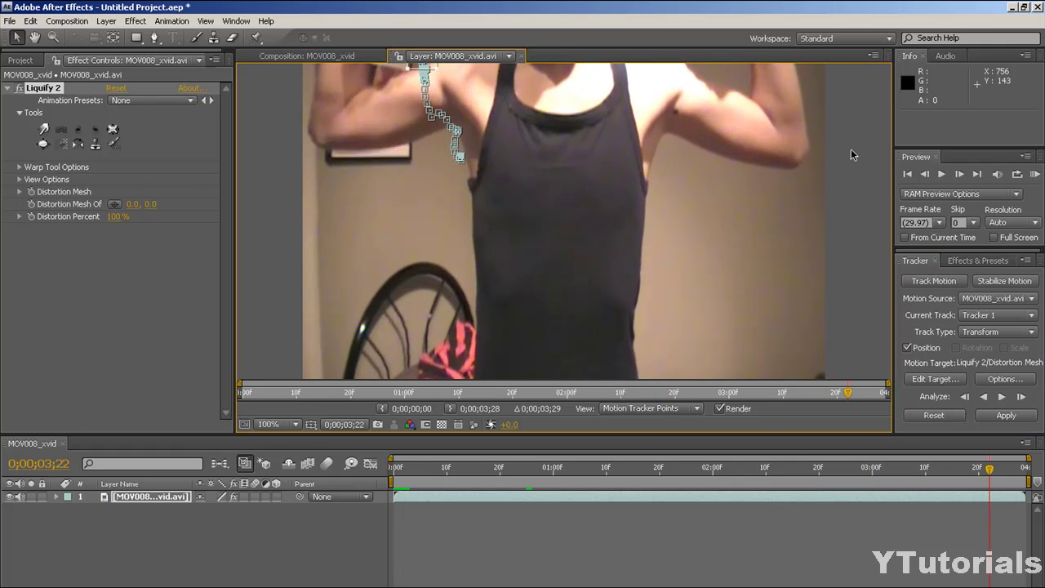
{"action": "left_click", "coordinate": [1002, 396]}
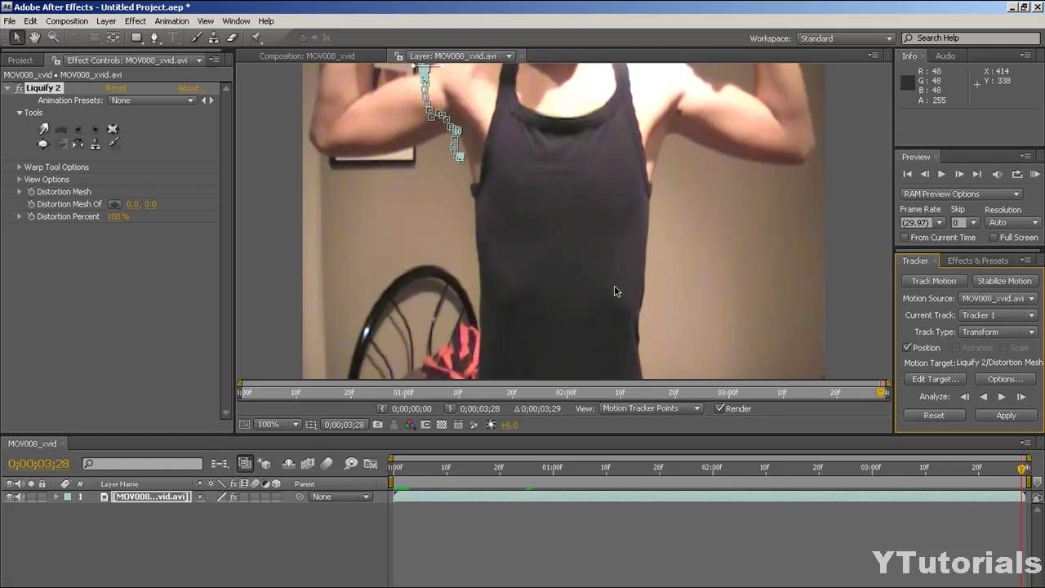
{"action": "left_click", "coordinate": [1000, 416]}
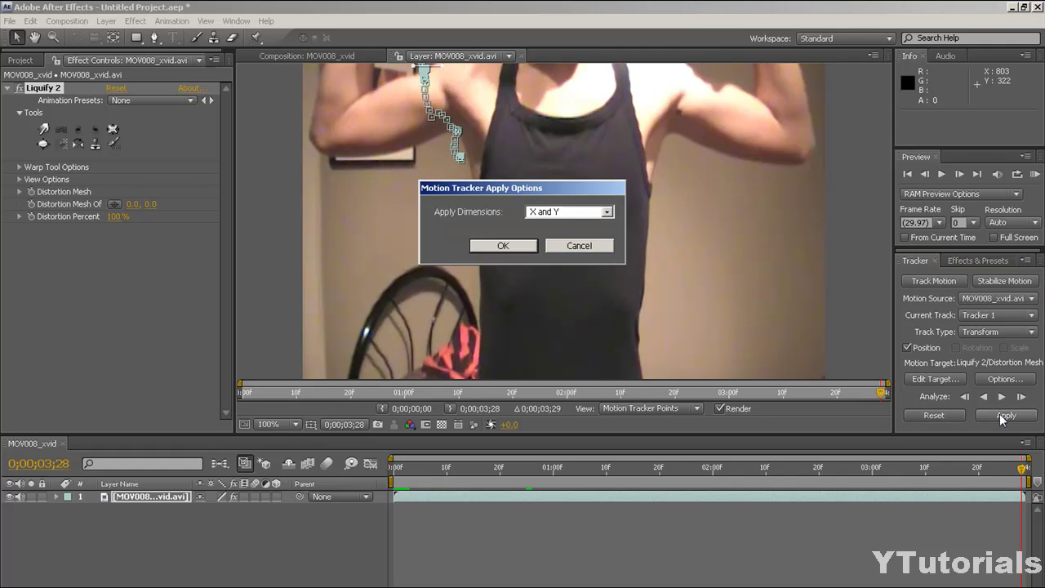
- Apply the track in X and Y, RAM preview the clip, and return to the first frame
{"action": "left_click", "coordinate": [503, 246]}
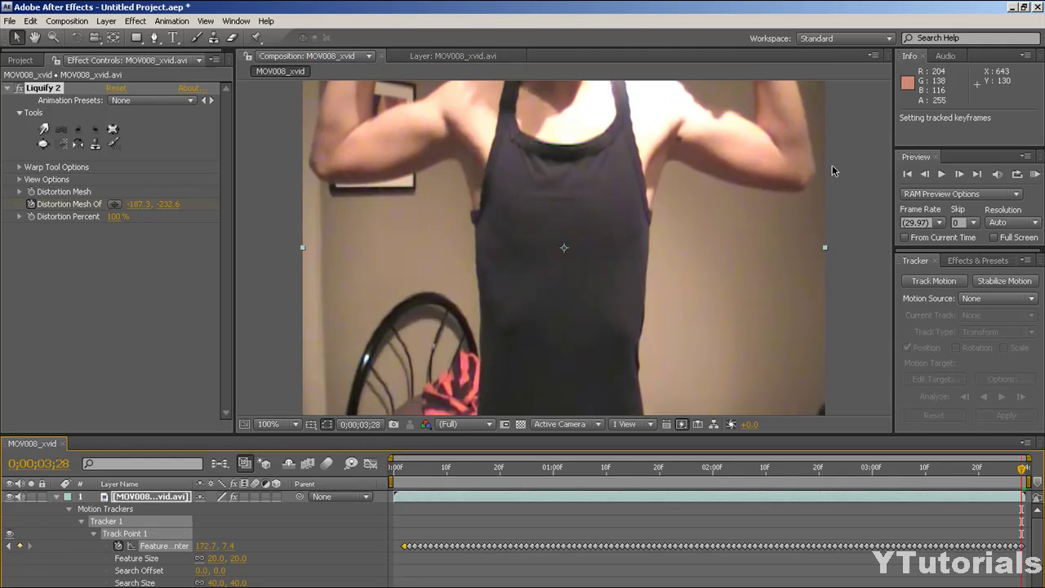
{"action": "left_click", "coordinate": [1034, 175]}
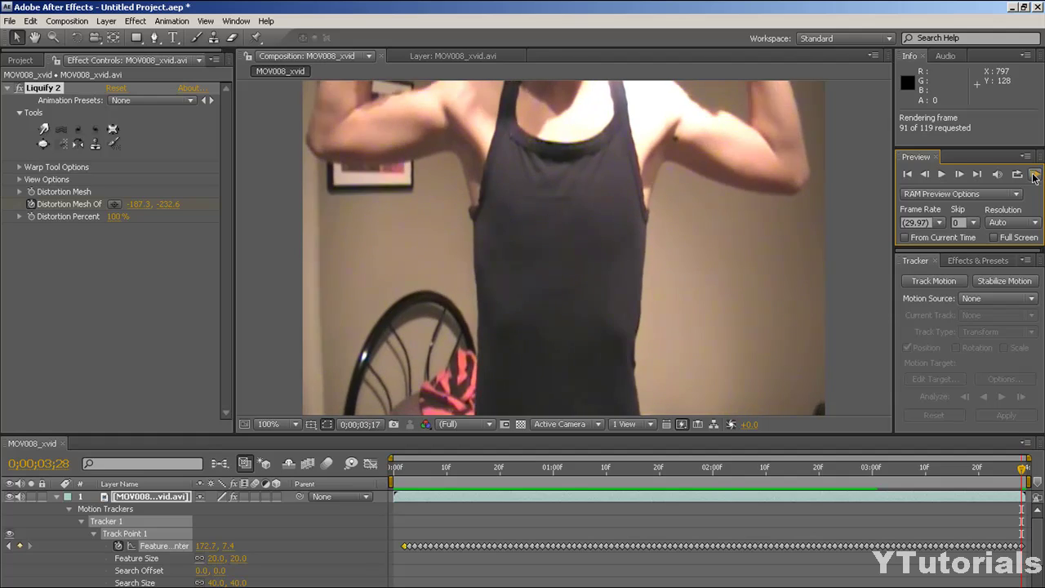
{"action": "left_click", "coordinate": [947, 176]}
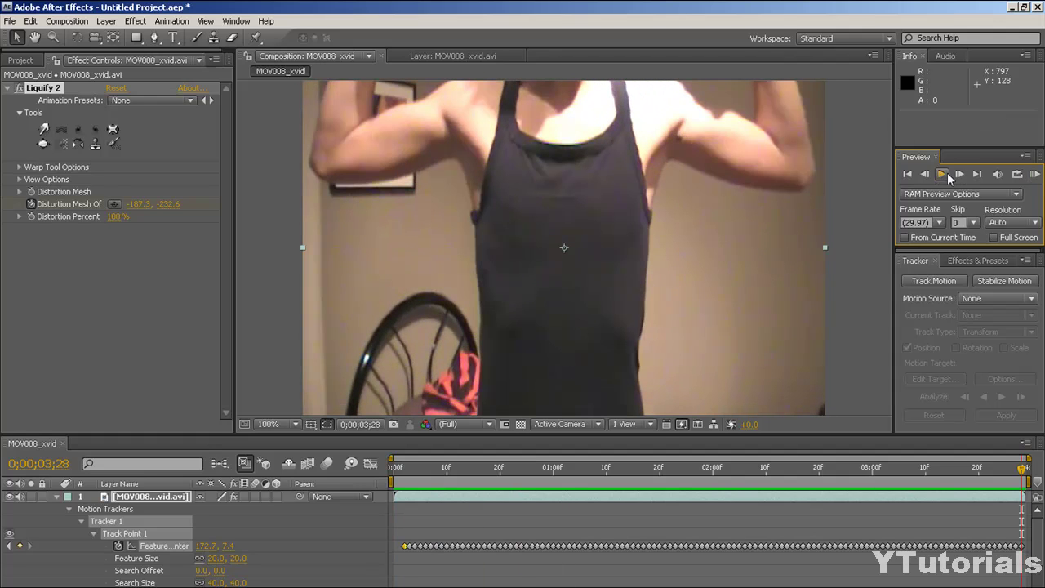
{"action": "left_click", "coordinate": [145, 293]}
{"action": "mouse_move", "coordinate": [419, 472]}
{"action": "left_mouse_down"}
{"action": "mouse_move", "coordinate": [393, 472]}
{"action": "mouse_move", "coordinate": [405, 472]}
{"action": "left_mouse_up"}
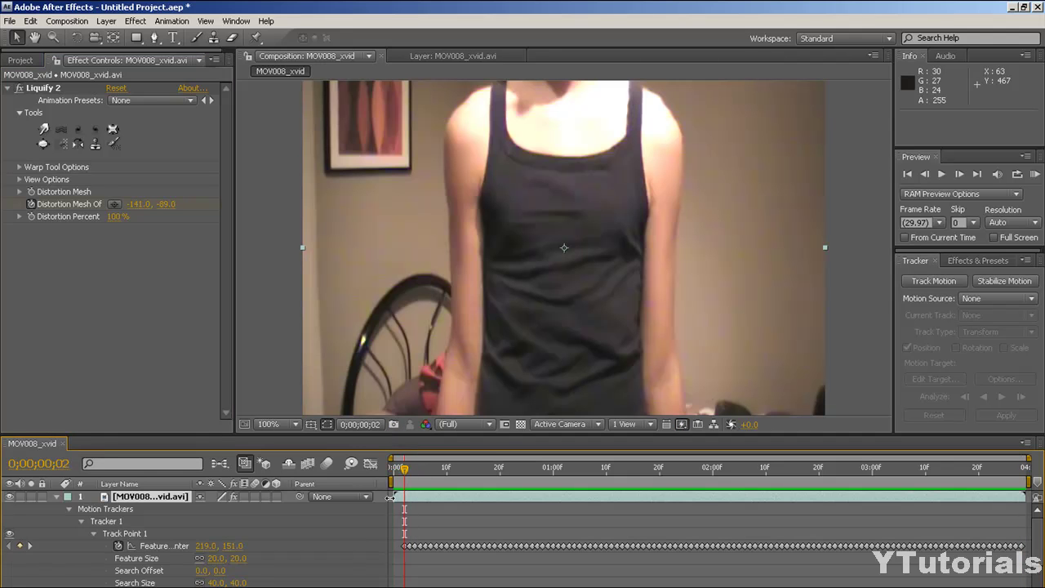
- Collapse the layer's tracker properties and jump to the flexed-arm frame at 0;00;02;25
{"action": "left_click", "coordinate": [57, 497]}
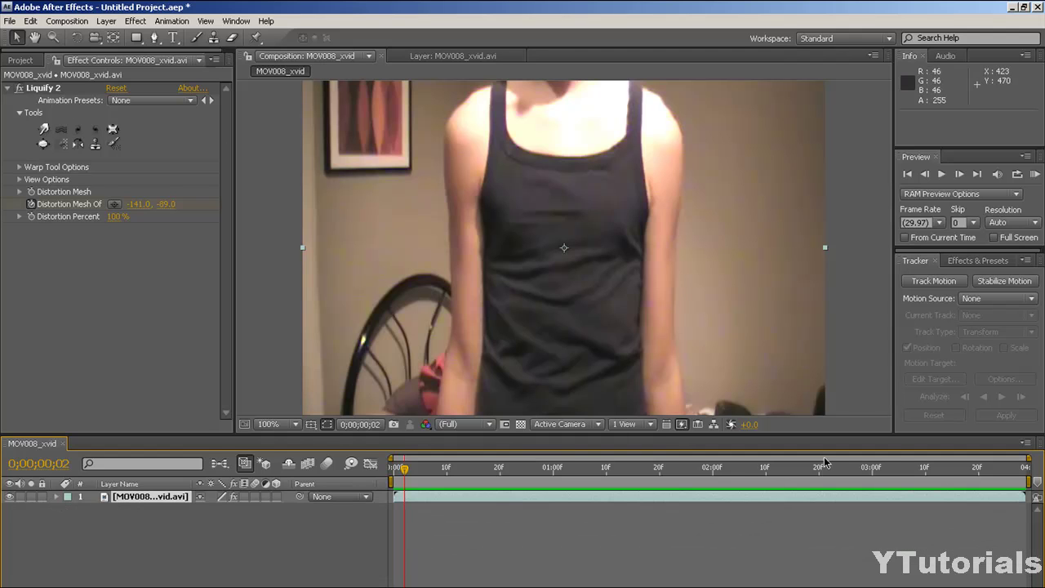
{"action": "left_click", "coordinate": [846, 471]}
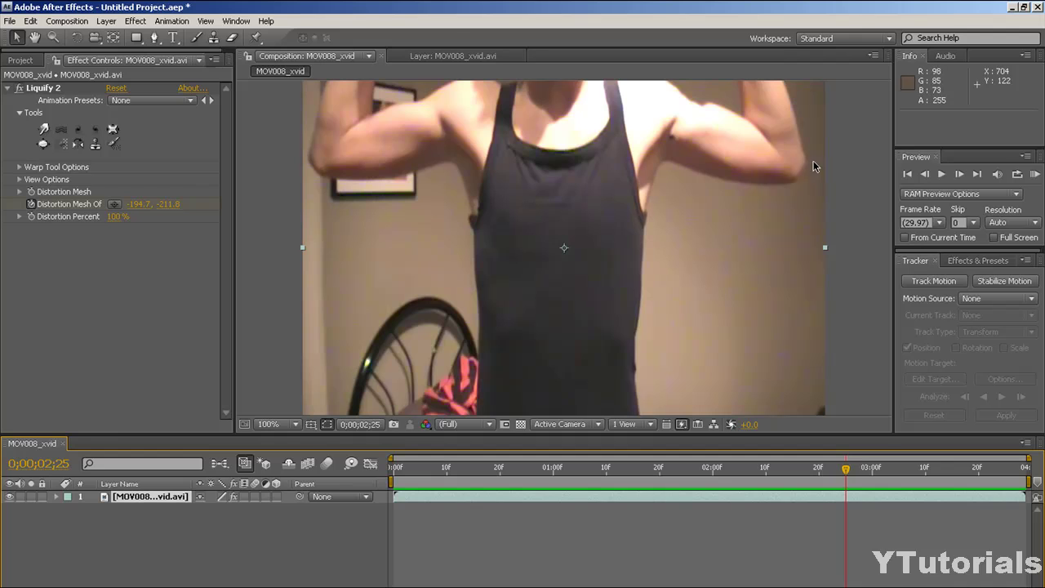
- Choose Liquify's Bloat tool and set its brush size to 46
{"action": "left_click", "coordinate": [44, 144]}
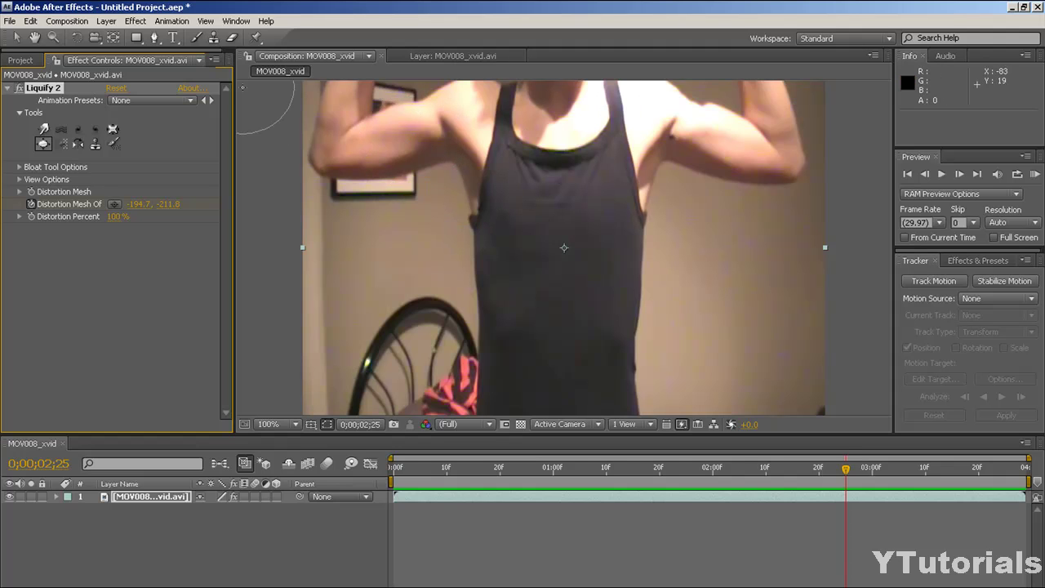
{"action": "left_click", "coordinate": [18, 168]}
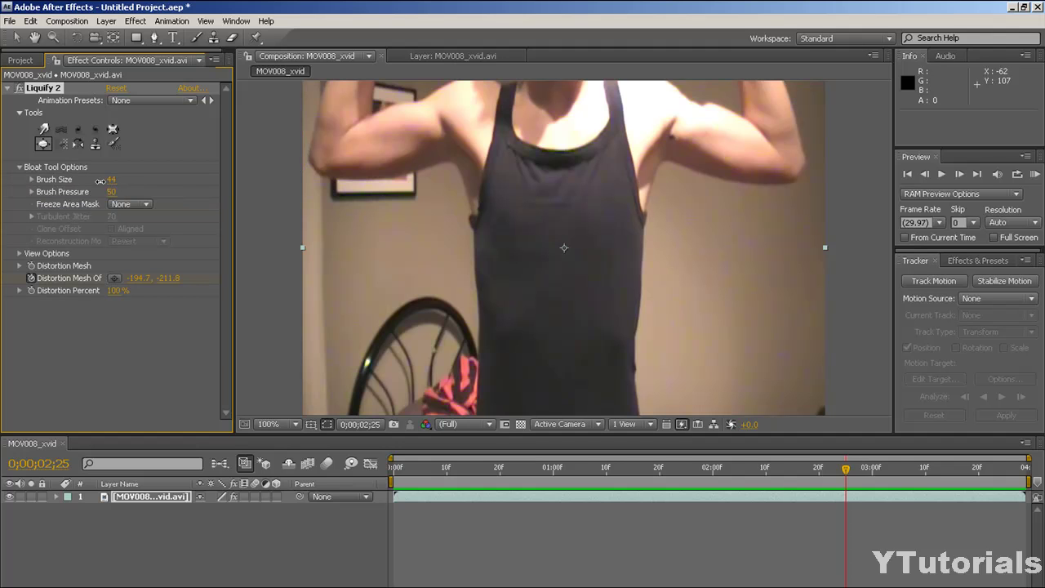
{"action": "left_click_drag", "start_coordinate": [96, 180], "coordinate": [114, 186]}
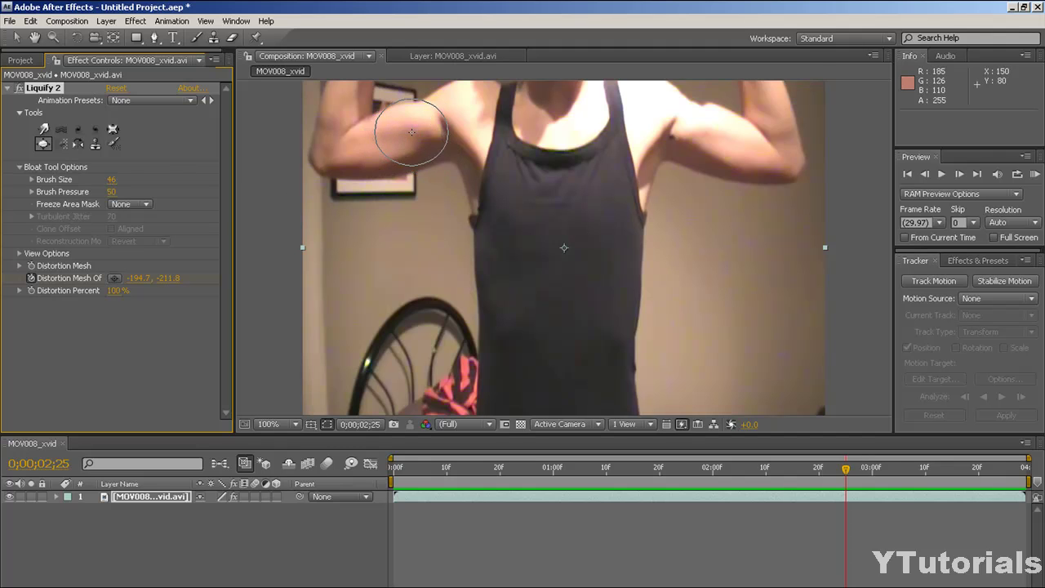
- Paint bloat strokes over the upper arm, switch to the Selection tool, and RAM preview
{"action": "mouse_move", "coordinate": [412, 132]}
{"action": "left_mouse_down"}
{"action": "mouse_move", "coordinate": [385, 129]}
{"action": "mouse_move", "coordinate": [365, 141]}
{"action": "mouse_move", "coordinate": [346, 136]}
{"action": "mouse_move", "coordinate": [343, 122]}
{"action": "mouse_move", "coordinate": [376, 167]}
{"action": "mouse_move", "coordinate": [400, 167]}
{"action": "mouse_move", "coordinate": [435, 155]}
{"action": "mouse_move", "coordinate": [427, 121]}
{"action": "mouse_move", "coordinate": [368, 135]}
{"action": "mouse_move", "coordinate": [481, 119]}
{"action": "mouse_move", "coordinate": [439, 153]}
{"action": "mouse_move", "coordinate": [421, 140]}
{"action": "mouse_move", "coordinate": [415, 112]}
{"action": "mouse_move", "coordinate": [433, 103]}
{"action": "mouse_move", "coordinate": [379, 136]}
{"action": "mouse_move", "coordinate": [351, 135]}
{"action": "left_mouse_up"}
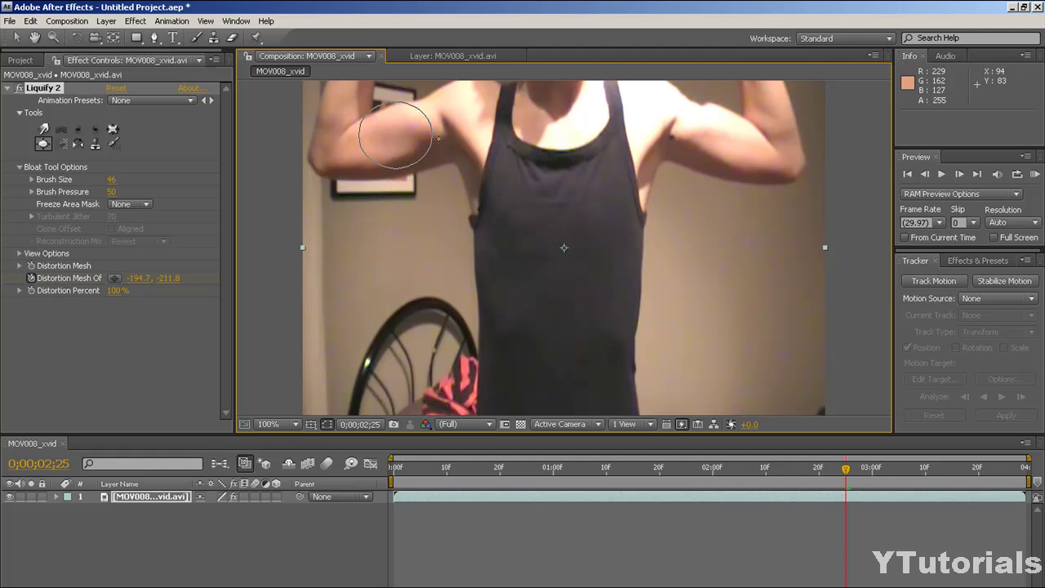
{"action": "mouse_move", "coordinate": [761, 170]}
{"action": "left_mouse_down"}
{"action": "mouse_move", "coordinate": [699, 120]}
{"action": "mouse_move", "coordinate": [679, 153]}
{"action": "mouse_move", "coordinate": [749, 159]}
{"action": "mouse_move", "coordinate": [769, 173]}
{"action": "mouse_move", "coordinate": [784, 162]}
{"action": "mouse_move", "coordinate": [771, 132]}
{"action": "mouse_move", "coordinate": [745, 139]}
{"action": "mouse_move", "coordinate": [700, 122]}
{"action": "mouse_move", "coordinate": [687, 158]}
{"action": "mouse_move", "coordinate": [729, 159]}
{"action": "mouse_move", "coordinate": [739, 139]}
{"action": "mouse_move", "coordinate": [732, 120]}
{"action": "mouse_move", "coordinate": [696, 114]}
{"action": "left_mouse_up"}
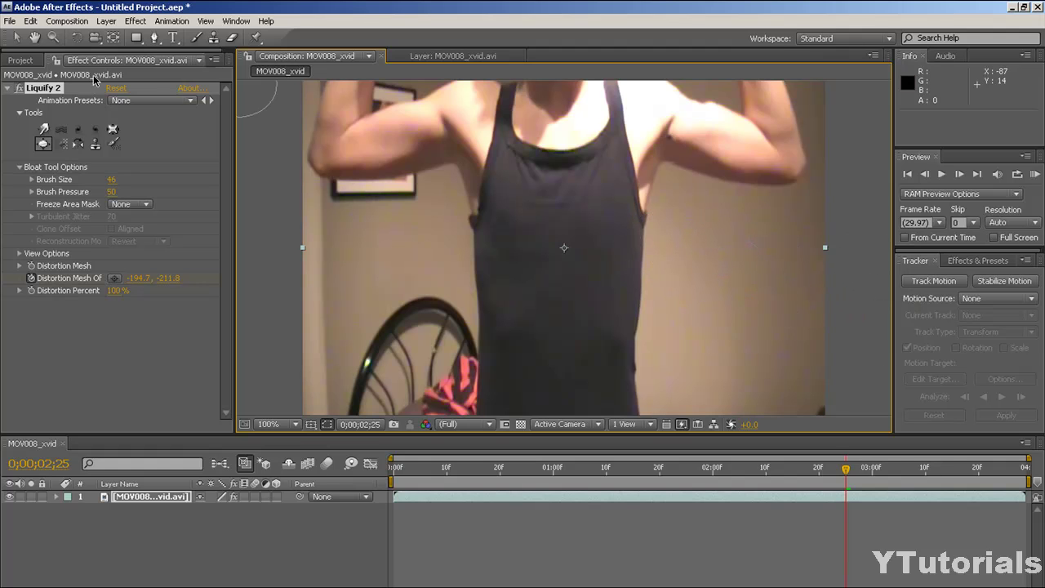
{"action": "left_click", "coordinate": [16, 37]}
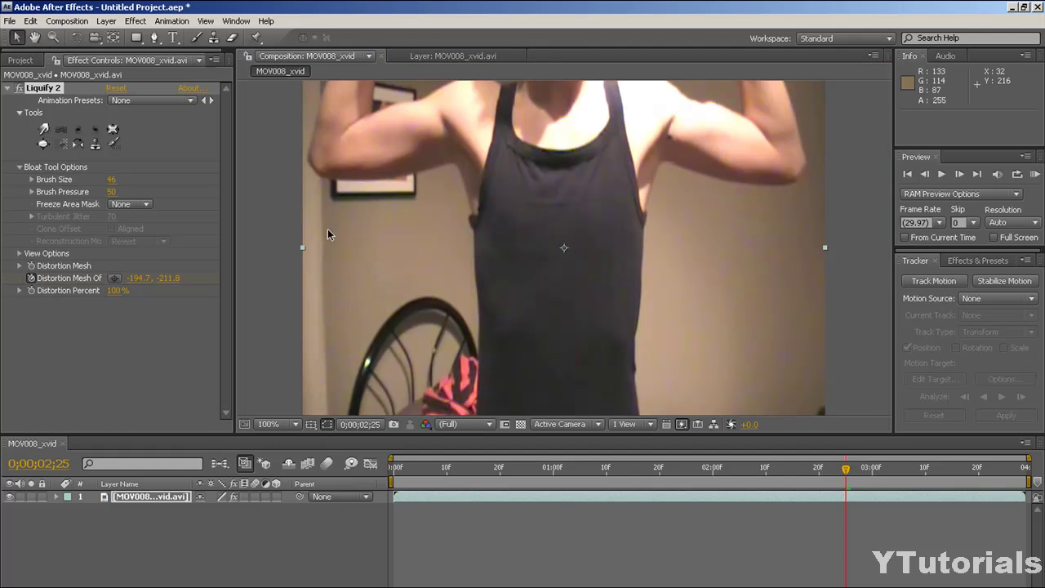
{"action": "left_click", "coordinate": [1035, 174]}
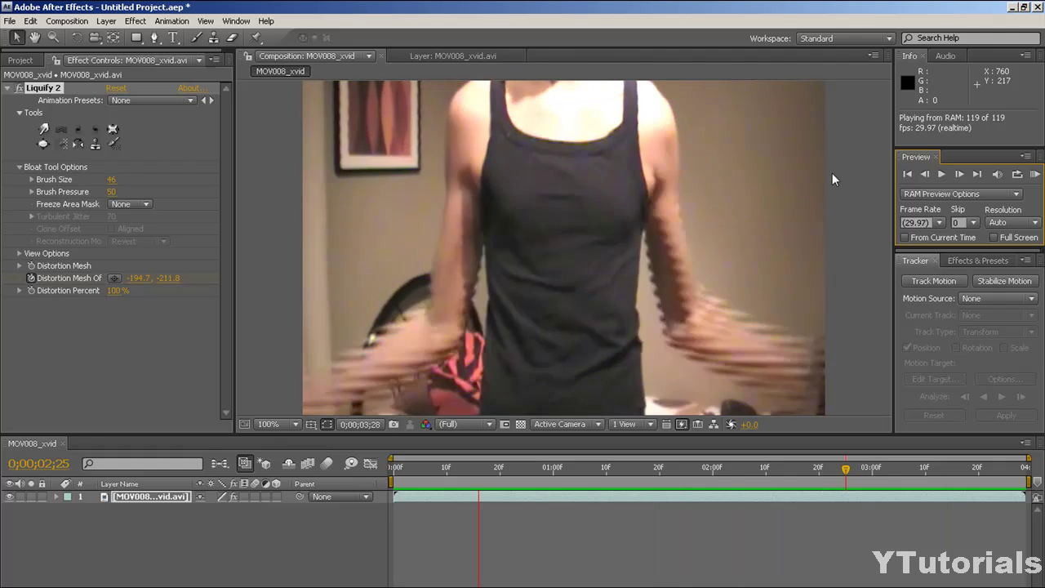
- Stop the preview, add more Bloat strokes to both upper arms, and start a new RAM preview
{"action": "left_click", "coordinate": [942, 177]}
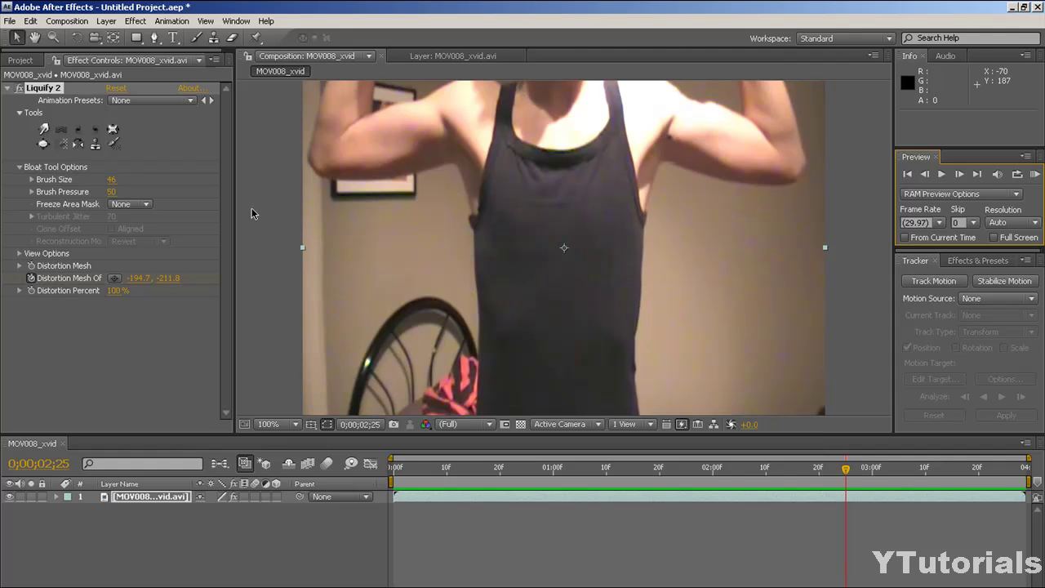
{"action": "left_click", "coordinate": [44, 144]}
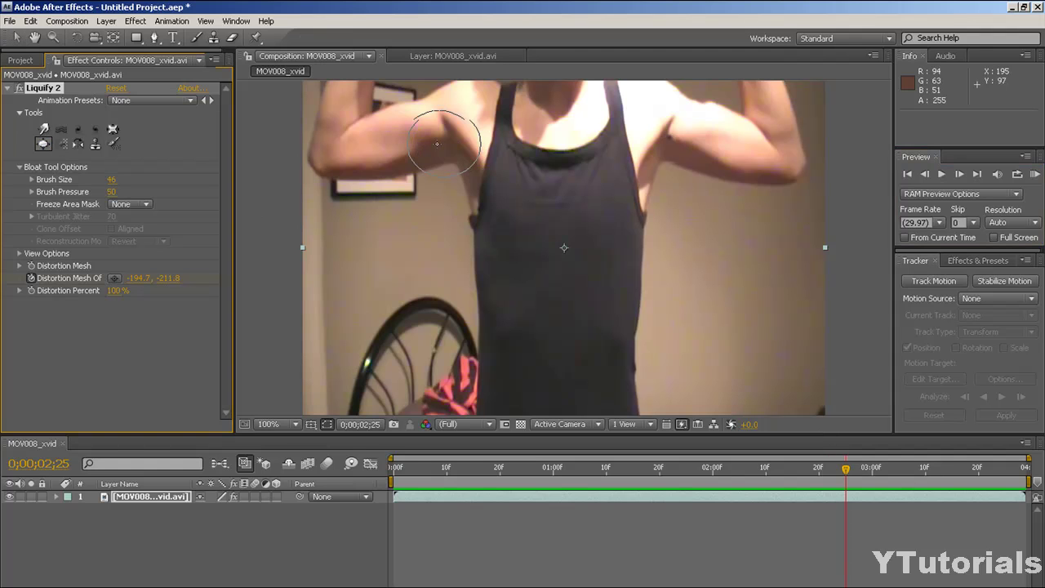
{"action": "mouse_move", "coordinate": [415, 139]}
{"action": "left_mouse_down"}
{"action": "mouse_move", "coordinate": [374, 141]}
{"action": "mouse_move", "coordinate": [344, 158]}
{"action": "left_mouse_up"}
{"action": "mouse_move", "coordinate": [741, 130]}
{"action": "left_mouse_down"}
{"action": "mouse_move", "coordinate": [699, 125]}
{"action": "mouse_move", "coordinate": [688, 140]}
{"action": "mouse_move", "coordinate": [739, 140]}
{"action": "mouse_move", "coordinate": [745, 151]}
{"action": "mouse_move", "coordinate": [724, 139]}
{"action": "left_mouse_up"}
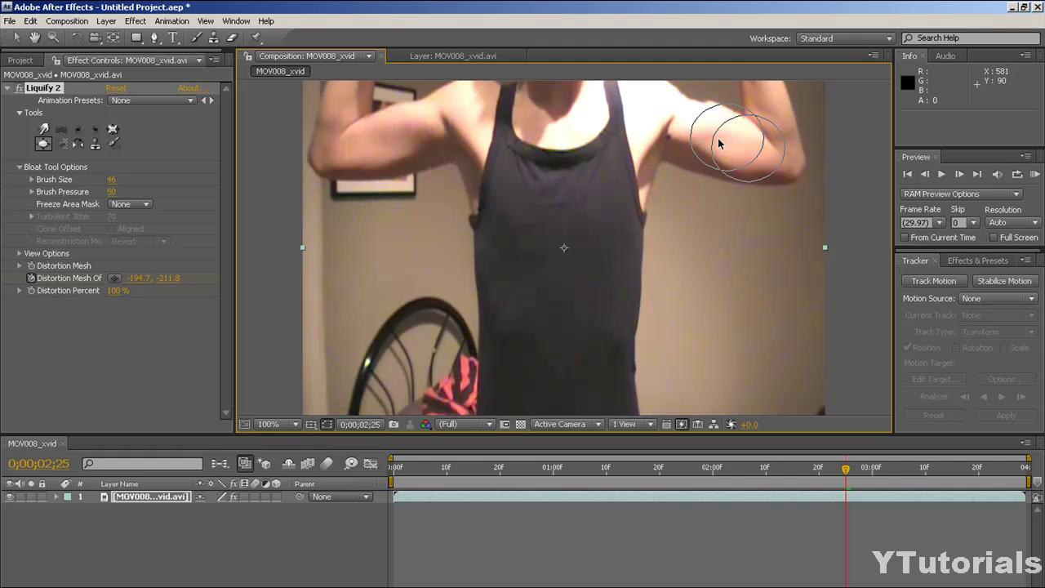
{"action": "left_click", "coordinate": [1034, 177]}
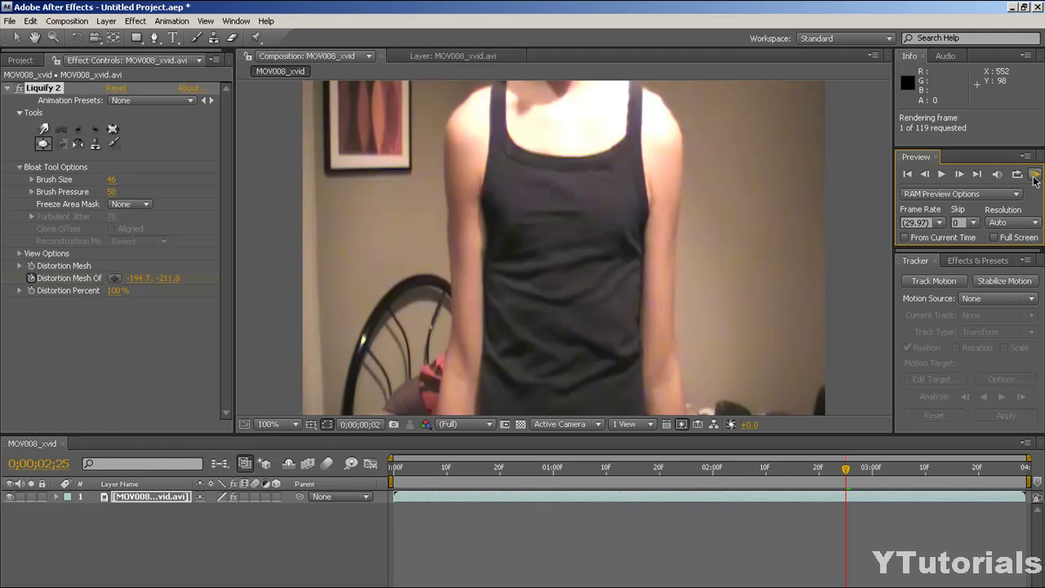